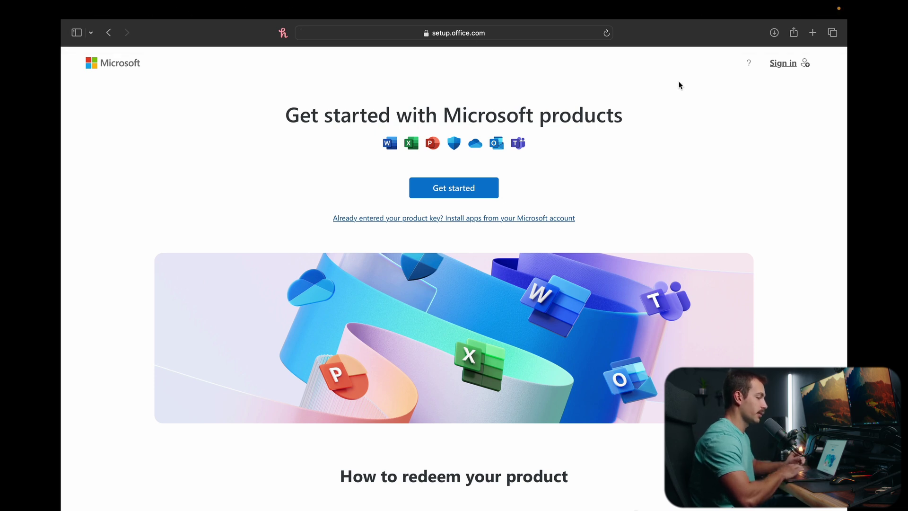
- Start signing in from setup.office.com to reach the Pick an account page
click(785, 66)
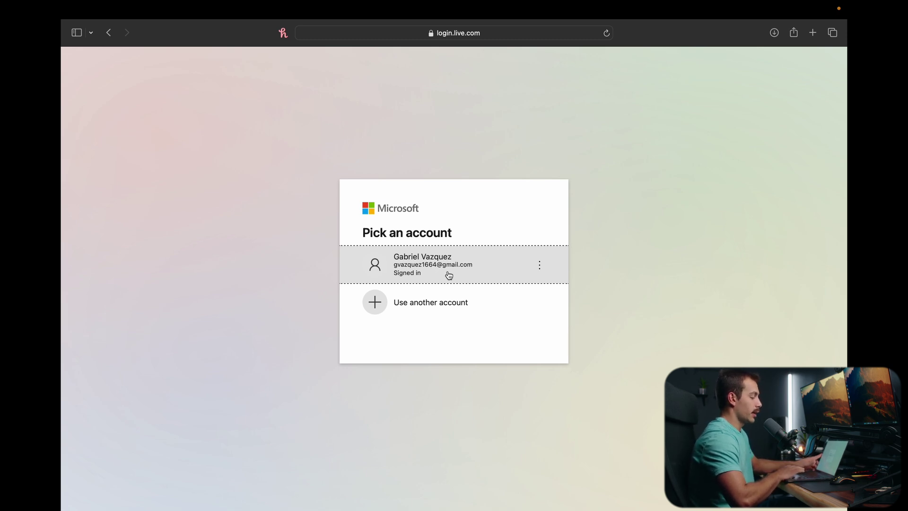
- Continue with the signed-in account and redeem the Office Home & Business 2024 product key
click(448, 276)
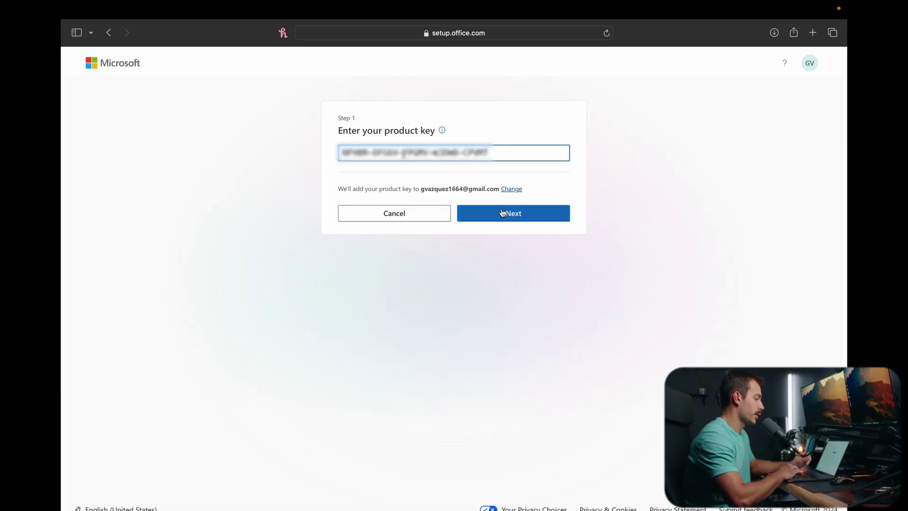
click(502, 214)
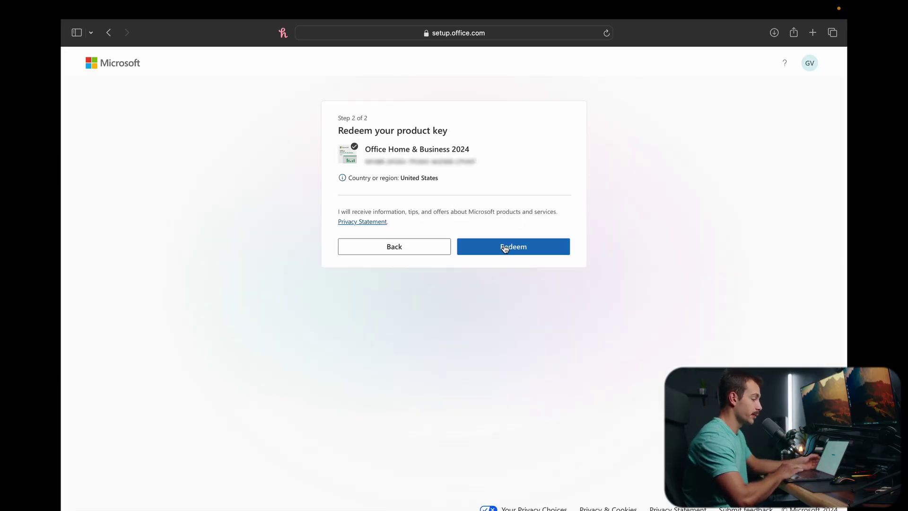
click(503, 246)
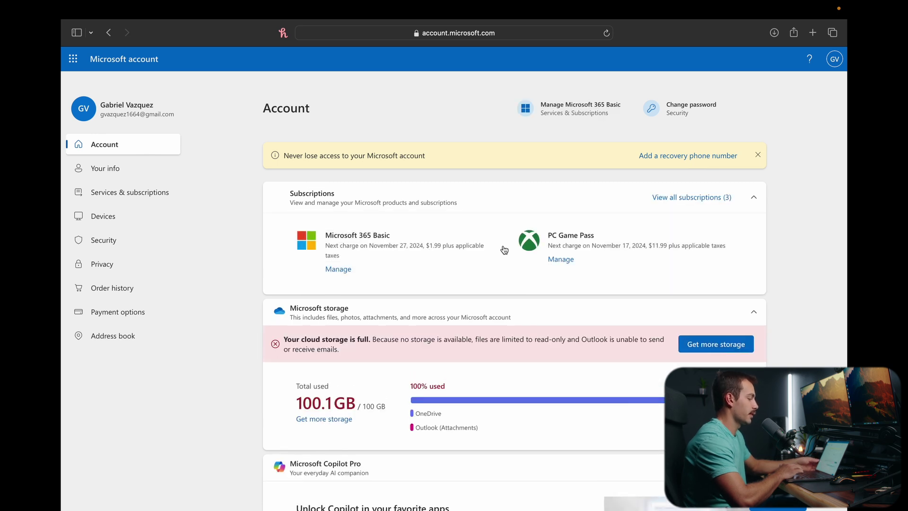
- Expand Office Home & Business 2024 under Services & subscriptions' purchased products
click(118, 191)
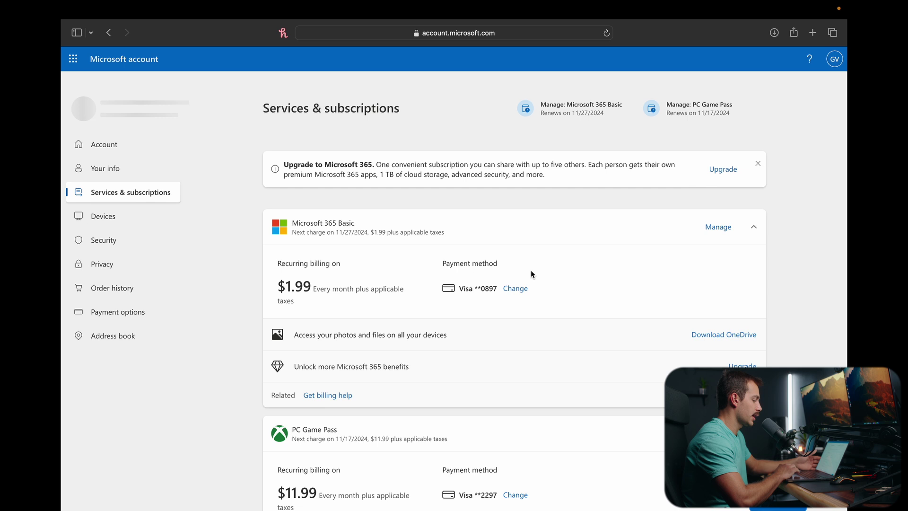
scroll(532, 274, down, 10)
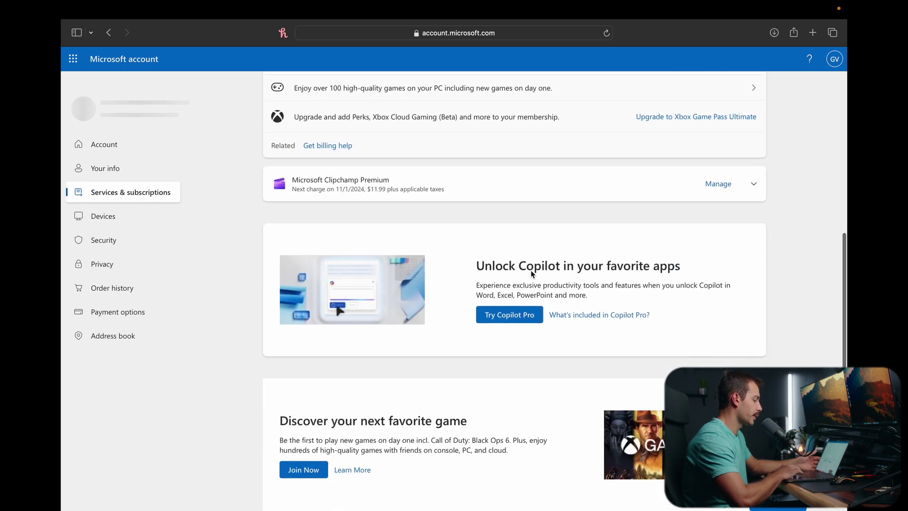
scroll(532, 273, down, 5)
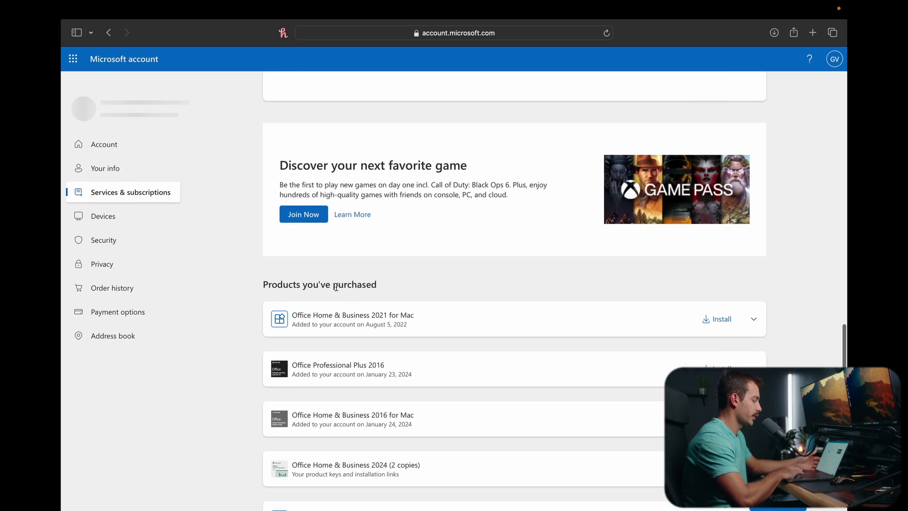
drag(264, 283, 436, 279)
scroll(437, 278, down, 1)
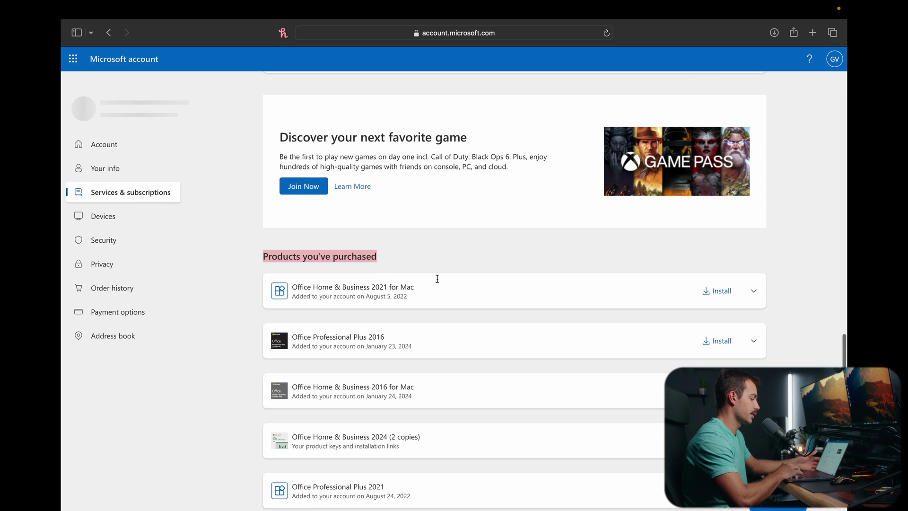
scroll(438, 279, down, 2)
click(591, 376)
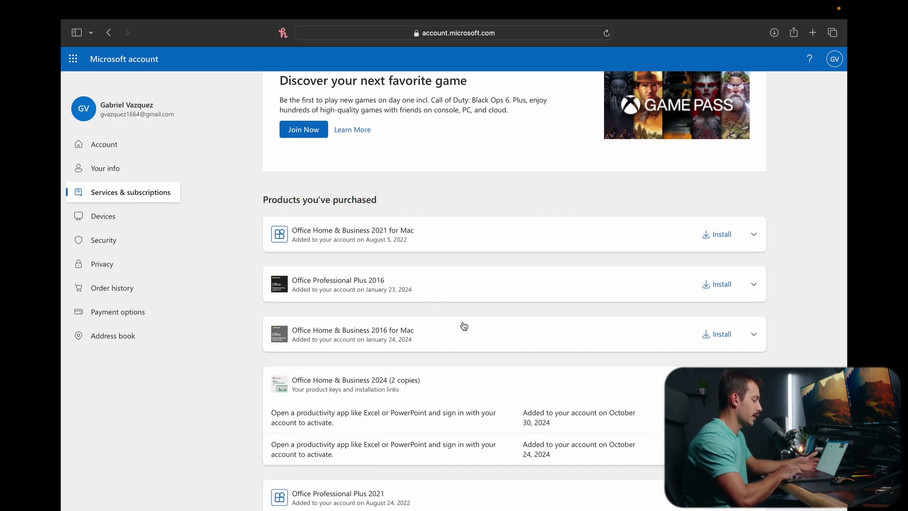
scroll(522, 356, down, 2)
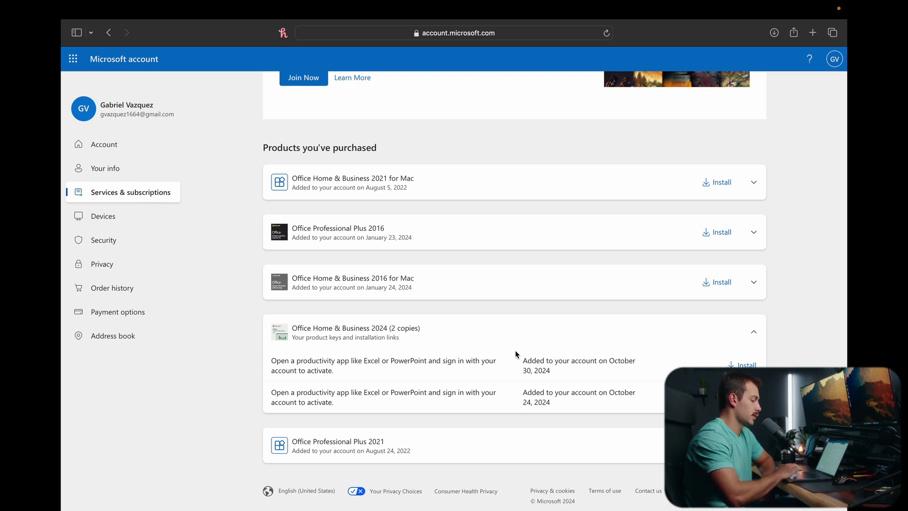
- Highlight the keys' added dates, October 30, 2024 and October 24, 2024
drag(549, 372, 525, 362)
click(549, 403)
triple_click(548, 403)
double_click(528, 403)
- Download the Office Home & Business 2024 installer for Mac and open the package
click(742, 364)
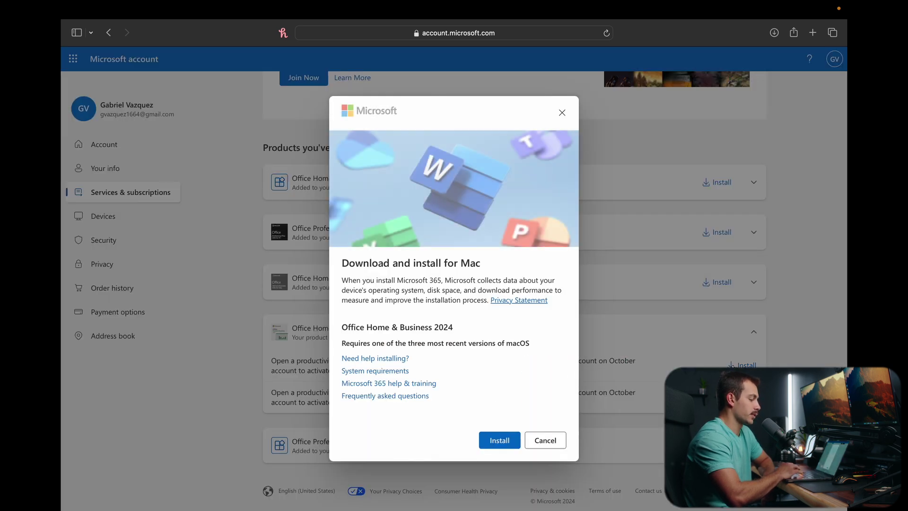
click(497, 445)
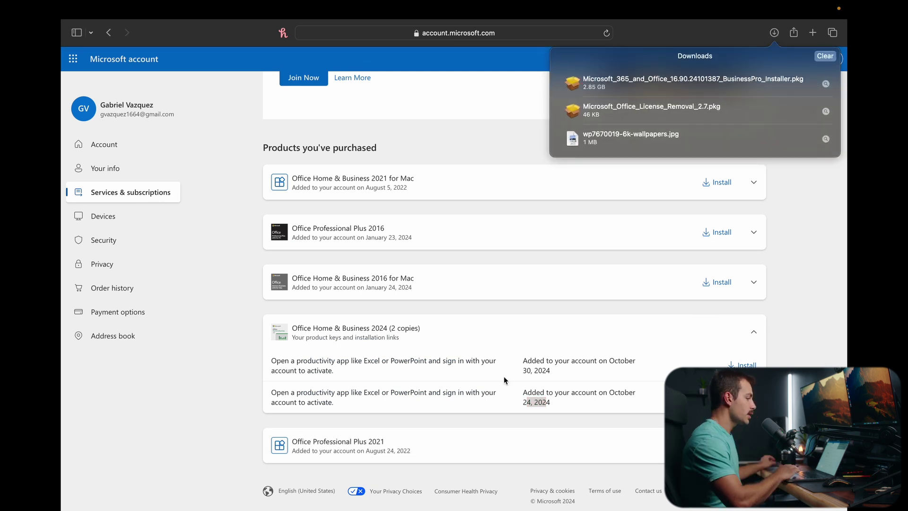
click(682, 80)
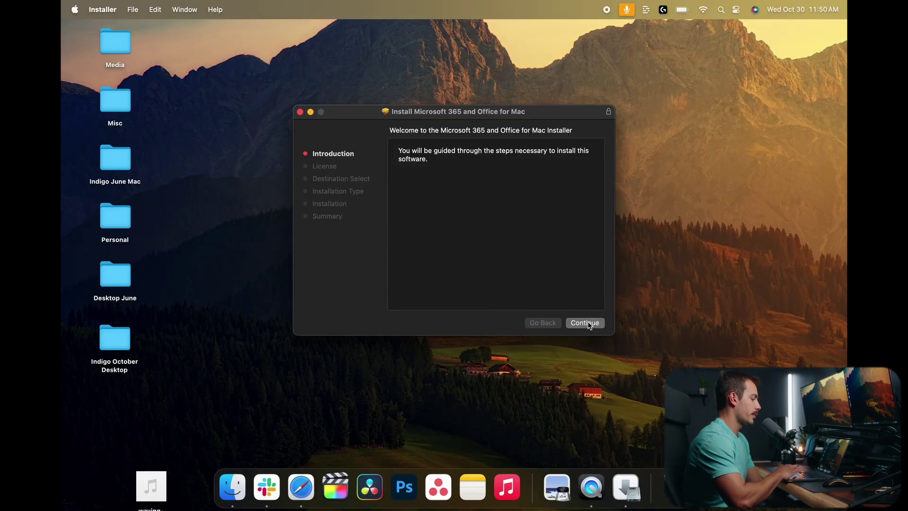
- Accept the license agreement and start the standard install on Macintosh HD
click(584, 322)
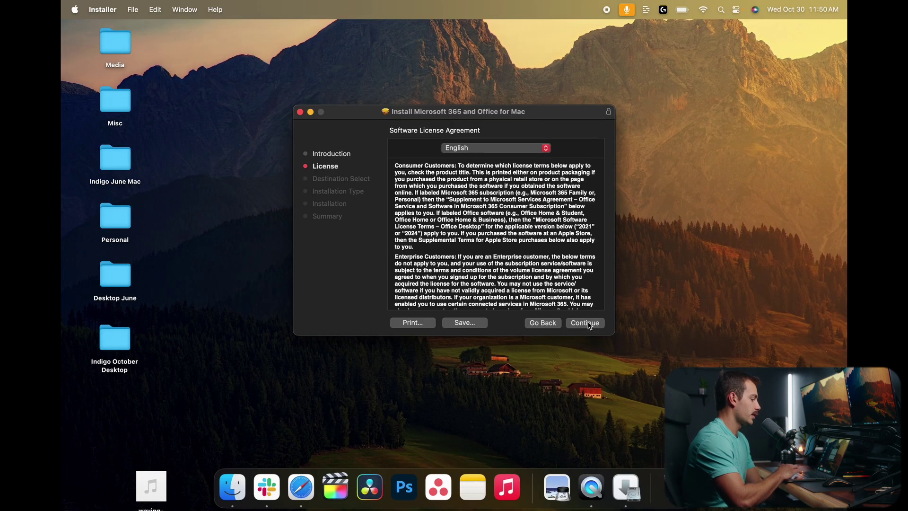
click(585, 323)
click(558, 251)
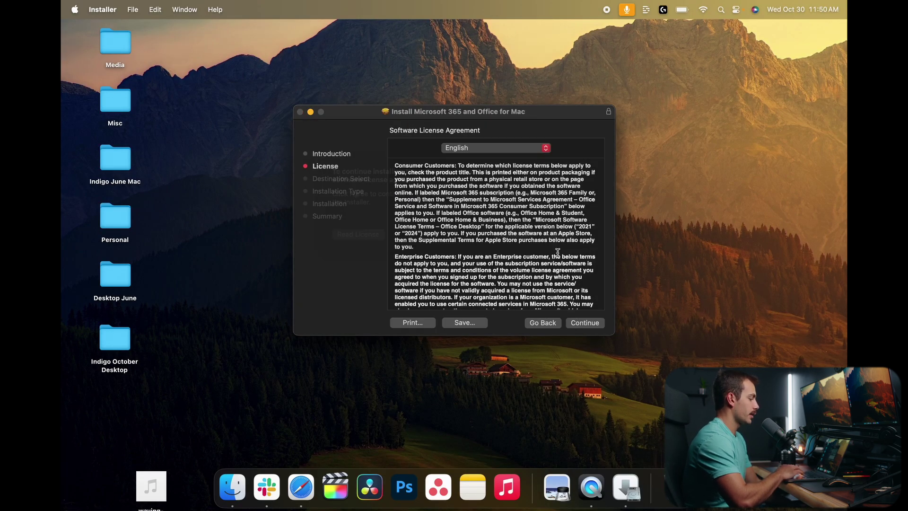
click(590, 321)
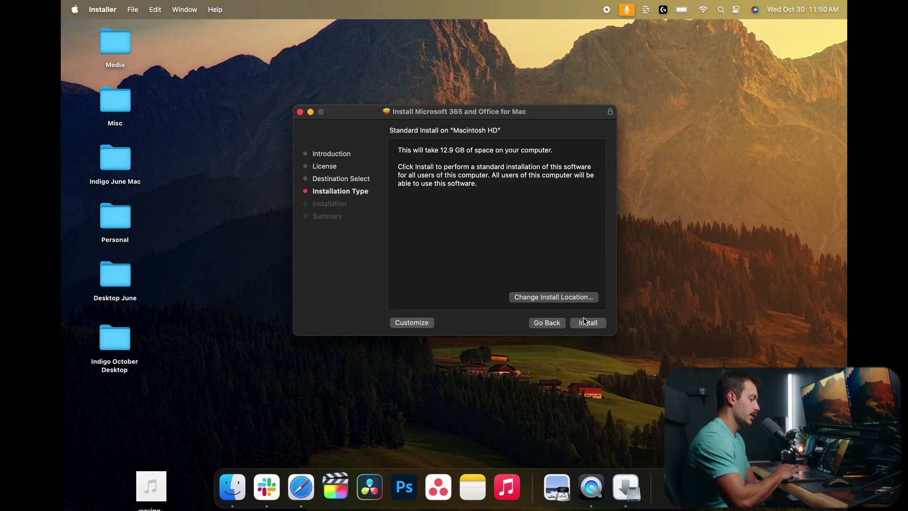
click(587, 324)
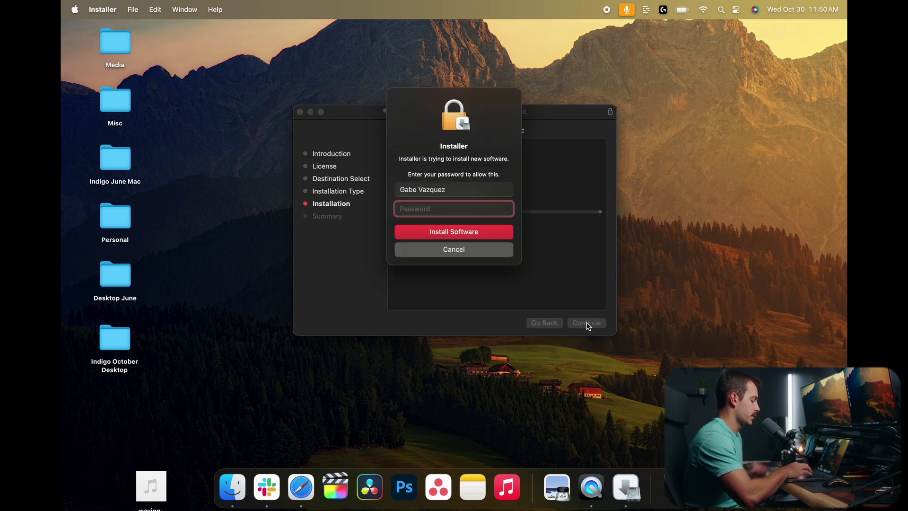
- Authorise the install with the account password, then close the installer and trash the package
text(••••)
key(Return)
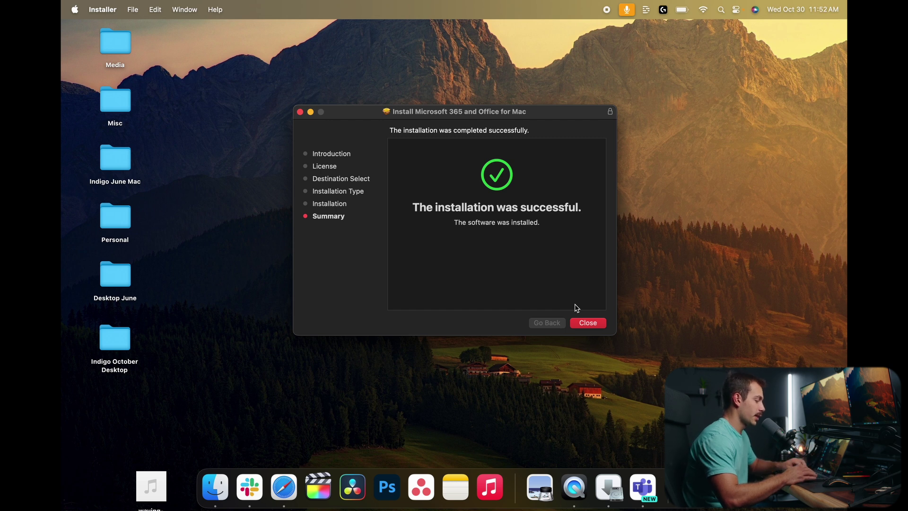
click(587, 322)
click(487, 268)
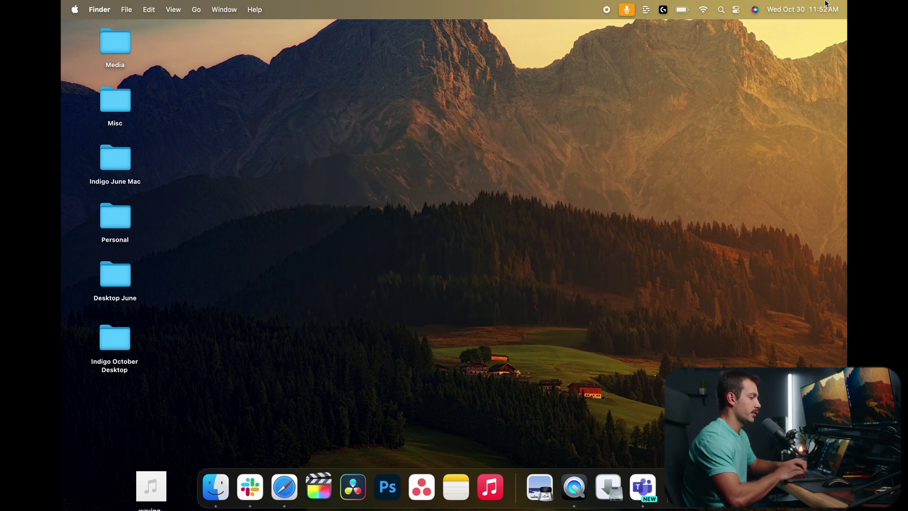
- Launch Word via Spotlight and activate Office Home & Business 2024 with the account e-mail
click(721, 10)
text(word)
key(Return)
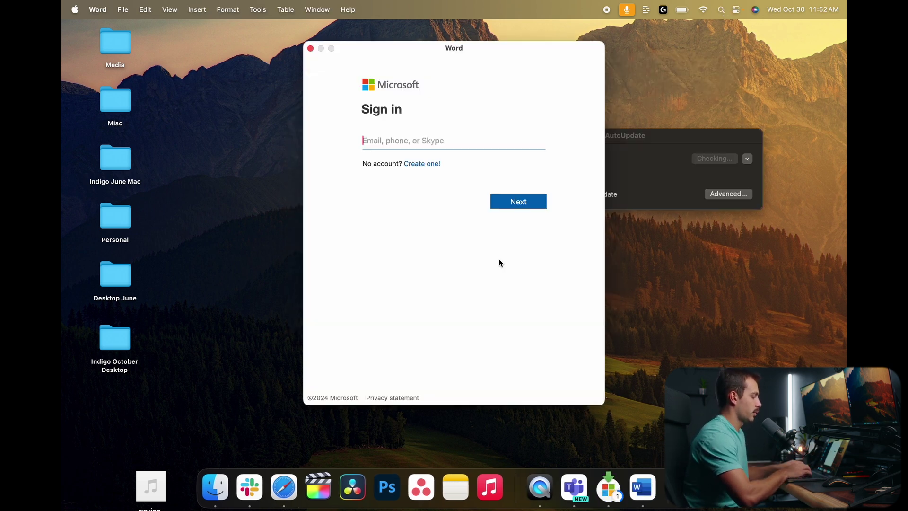
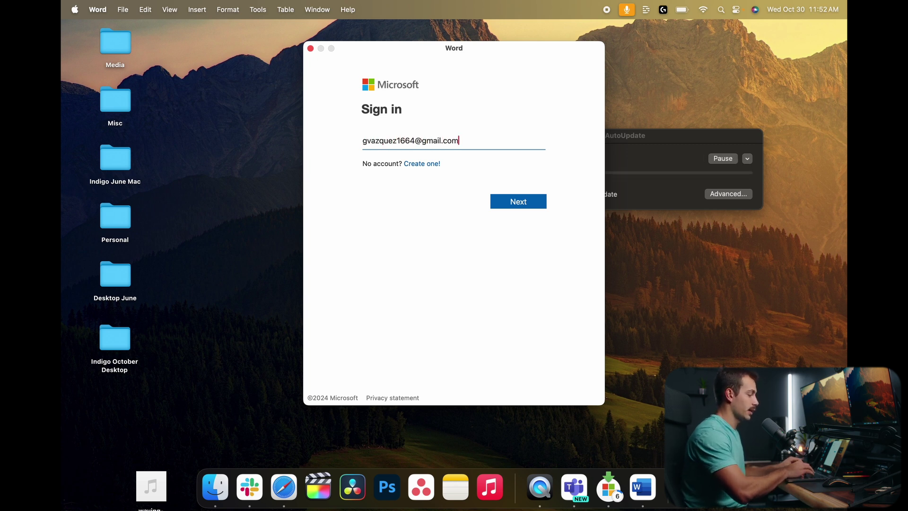
key(Return)
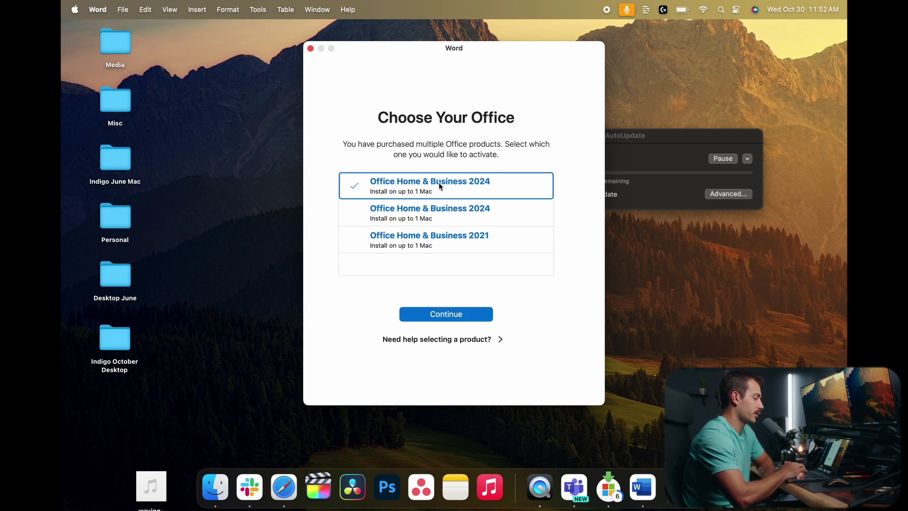
click(418, 318)
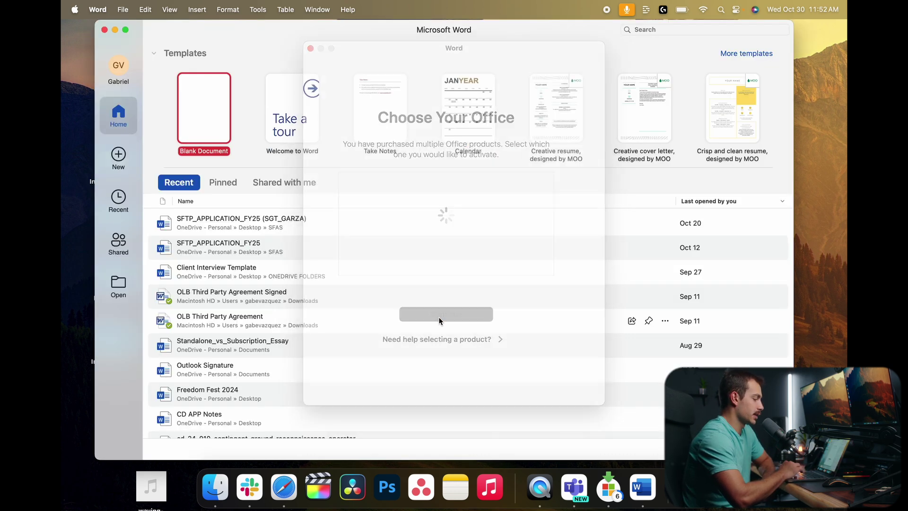
- Show About Microsoft Word and highlight the Office Home & Business 2024 license for version 16.90
click(98, 9)
click(100, 27)
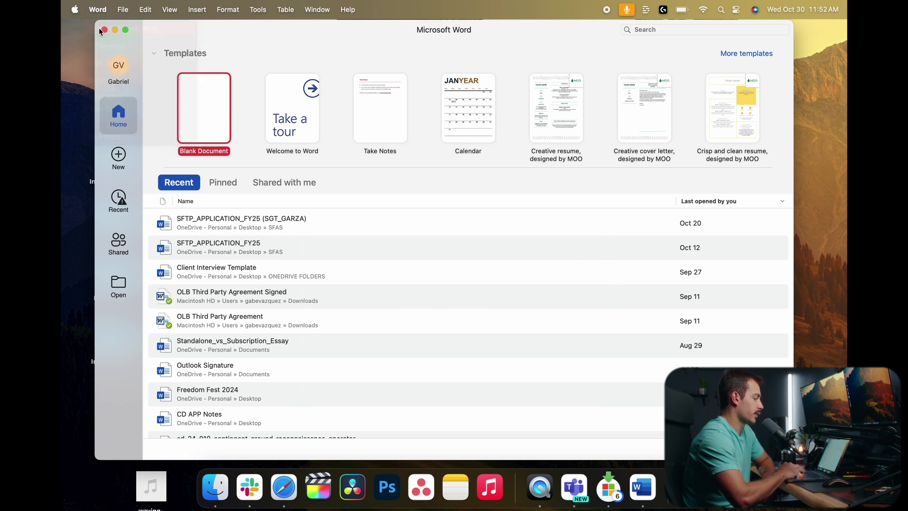
drag(531, 276, 628, 277)
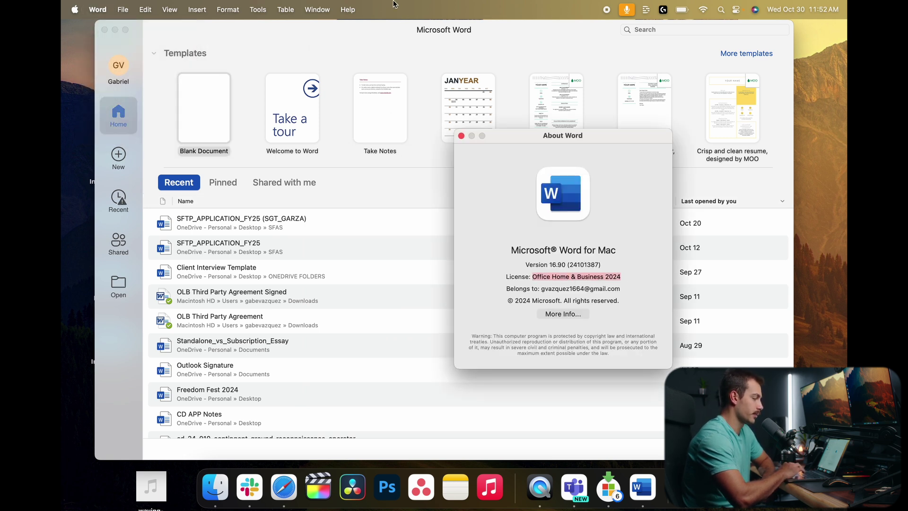